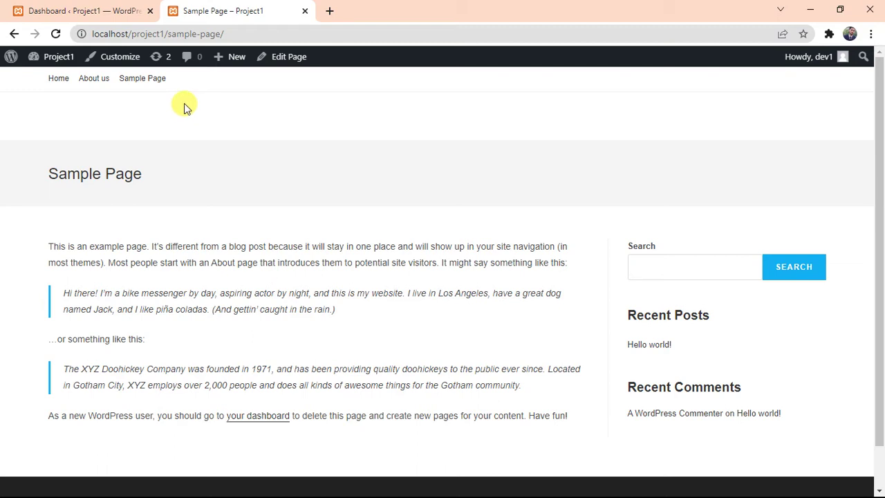
Step: Point out the Sample Page title, then open Appearance > Customize and scroll to General Options
drag(147, 171, 52, 166)
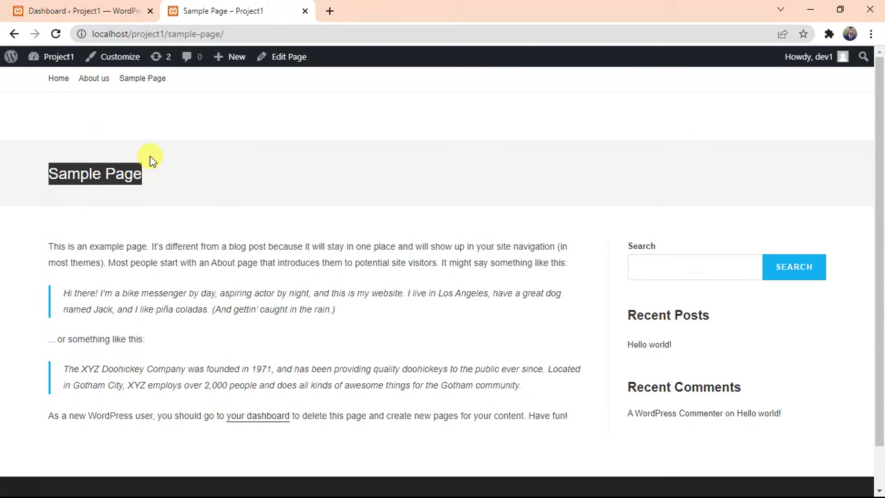
click(126, 5)
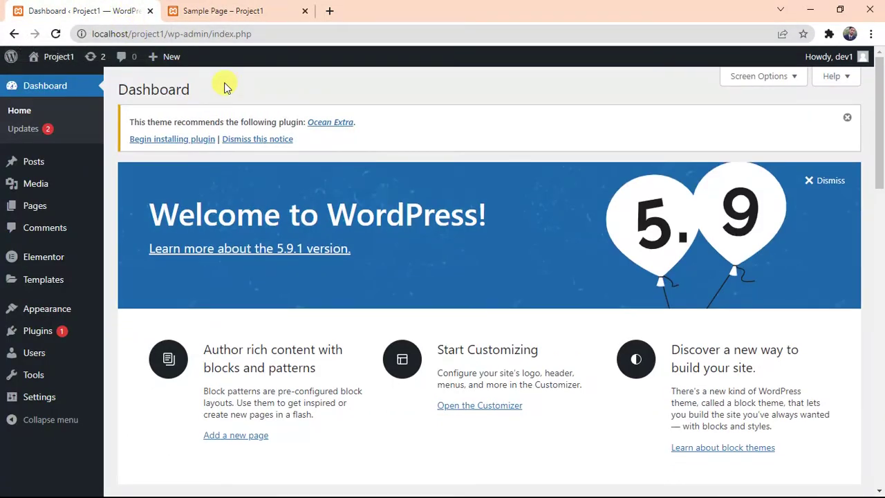
mouse_move(38, 315)
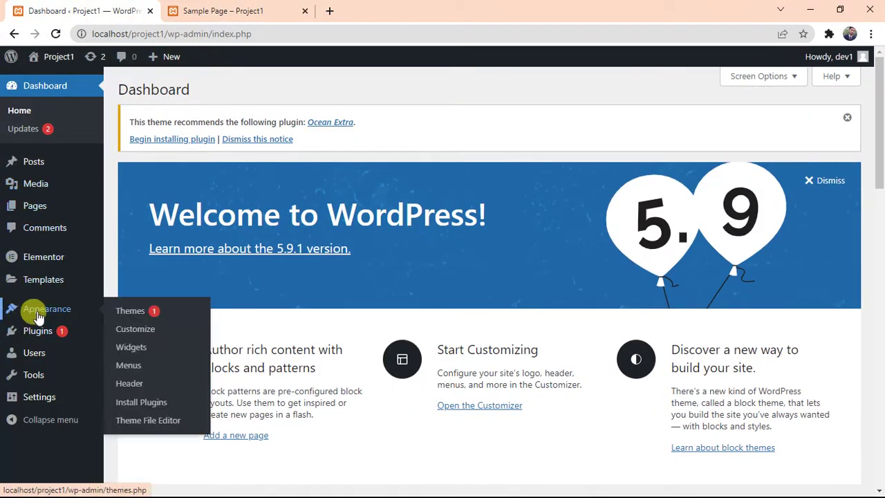
click(130, 338)
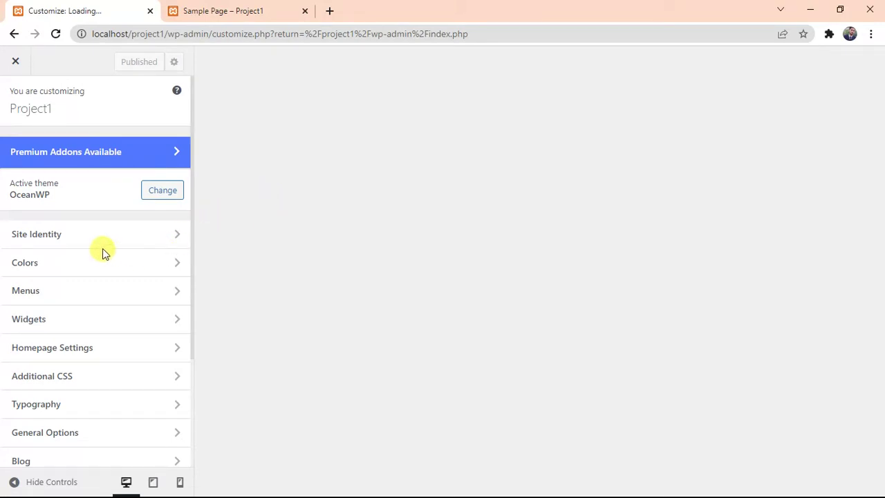
scroll(93, 275, down, 2)
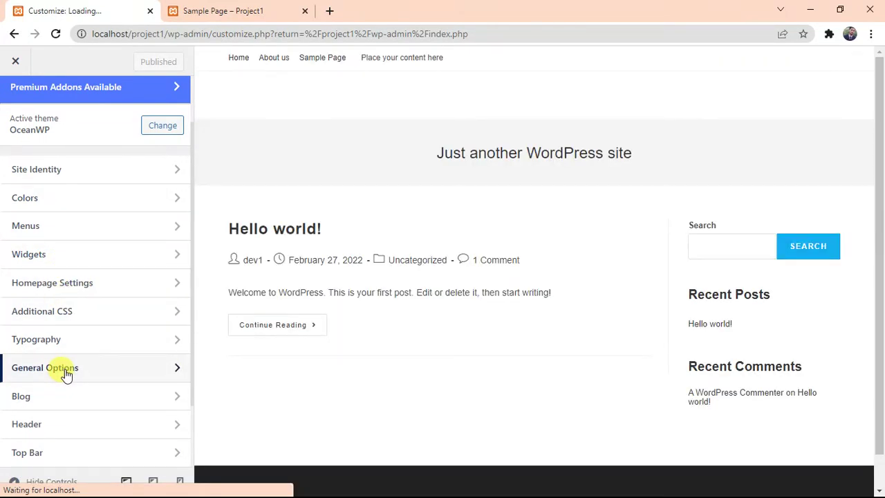
Step: In General Options > Page Title, set Visibility to Hide On All Devices
click(66, 374)
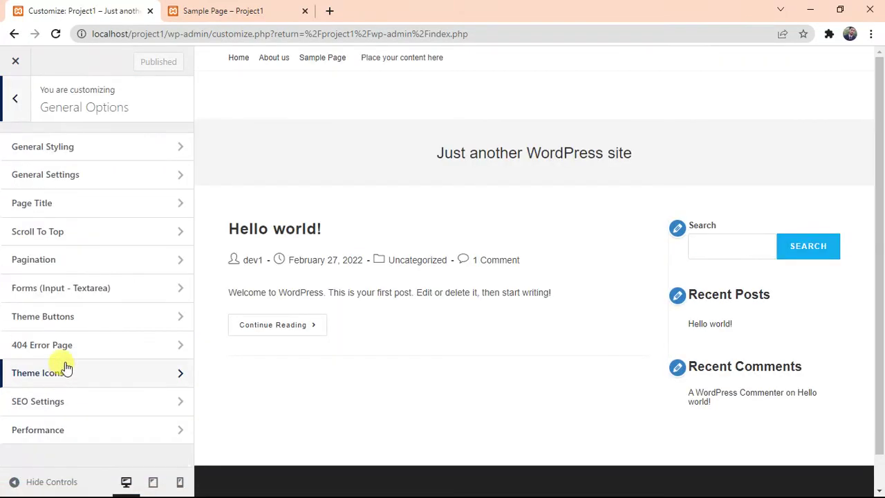
click(51, 211)
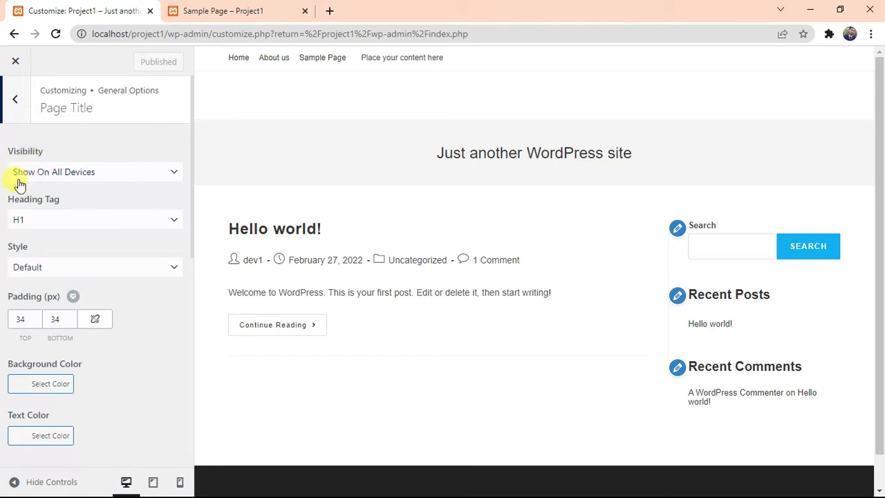
click(94, 172)
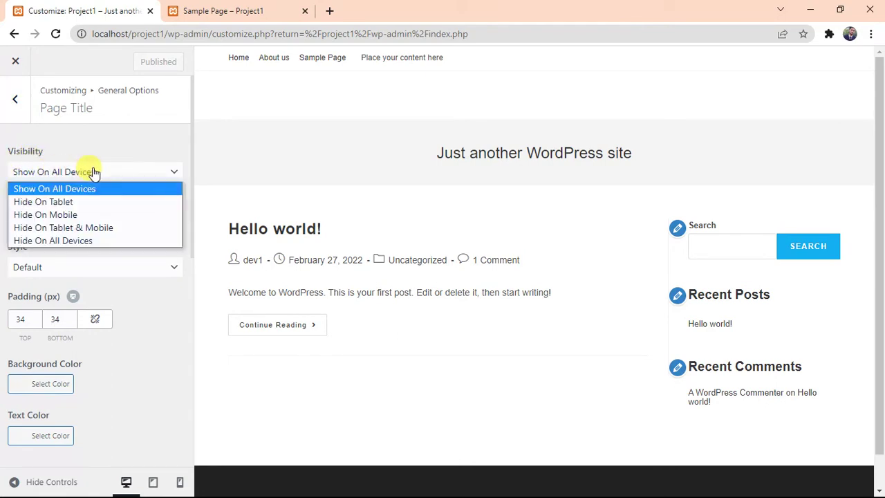
click(62, 242)
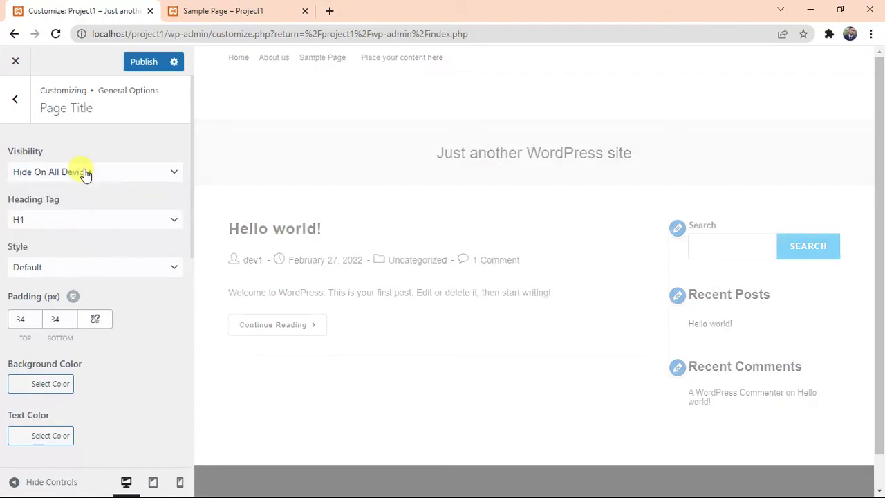
Step: Publish the hidden-title setting and reload the Sample Page to confirm the title is gone
click(137, 64)
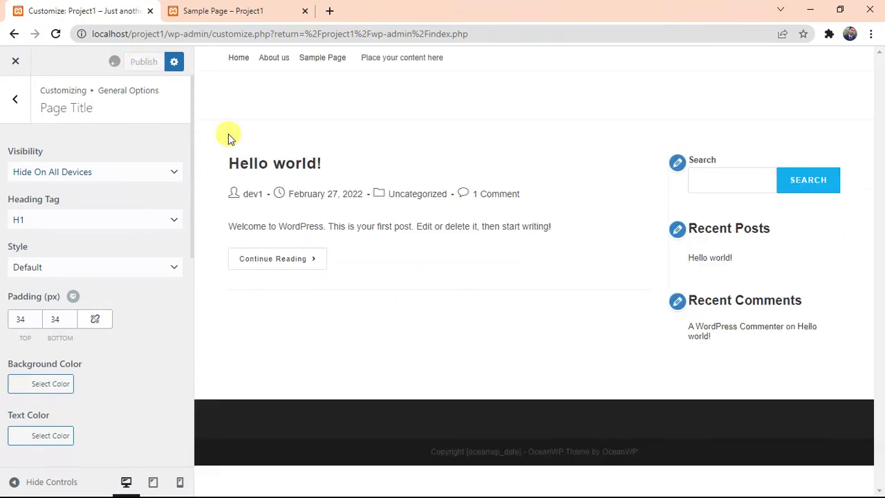
click(231, 11)
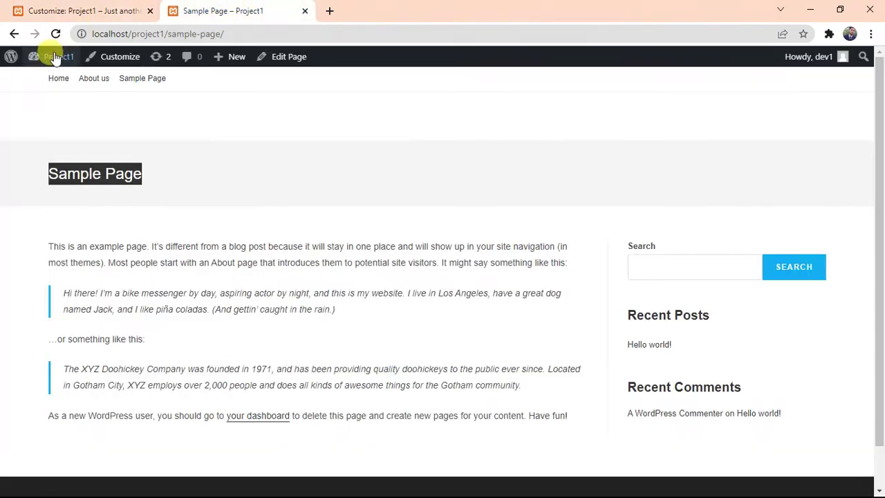
click(56, 35)
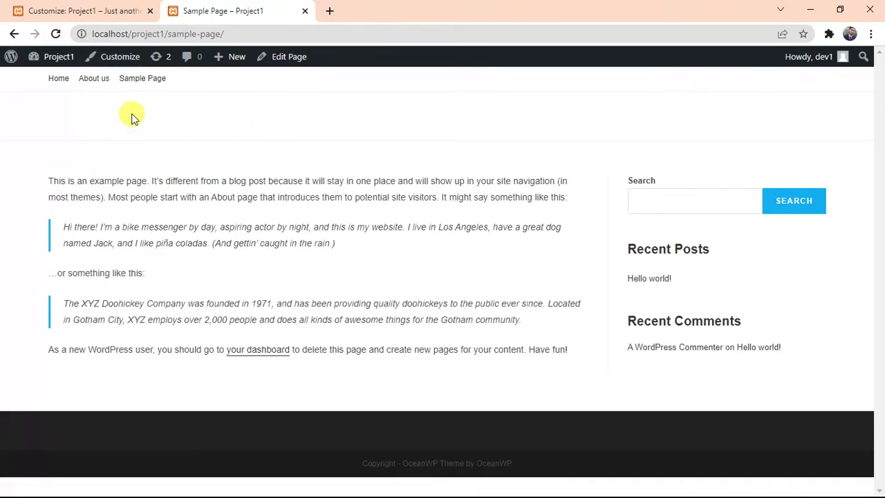
Step: Set Page Title visibility back to Show On All Devices and publish it
click(88, 7)
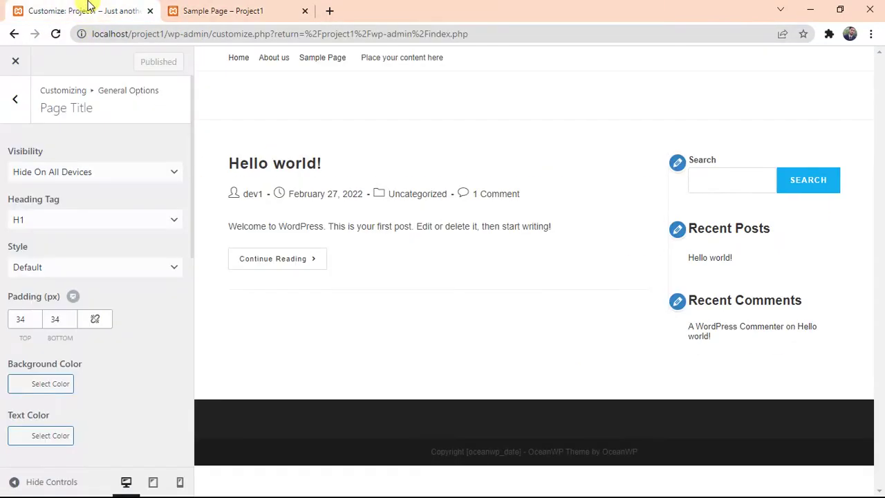
click(128, 173)
click(116, 188)
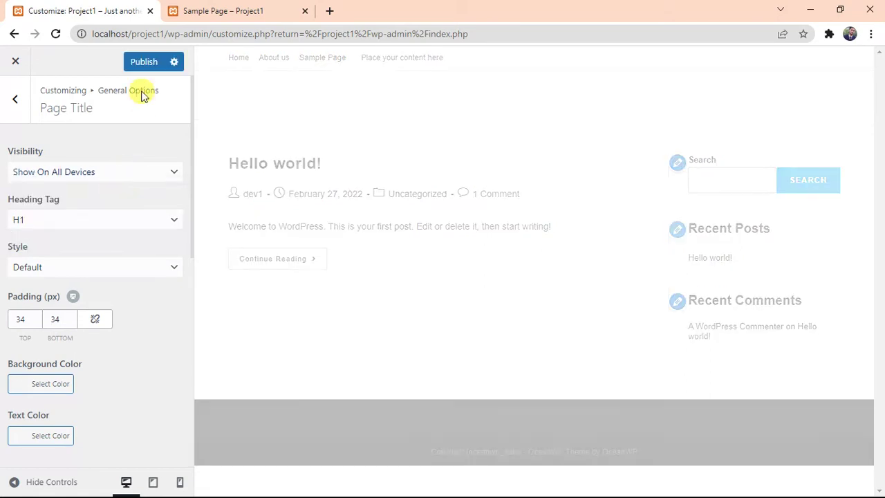
click(143, 61)
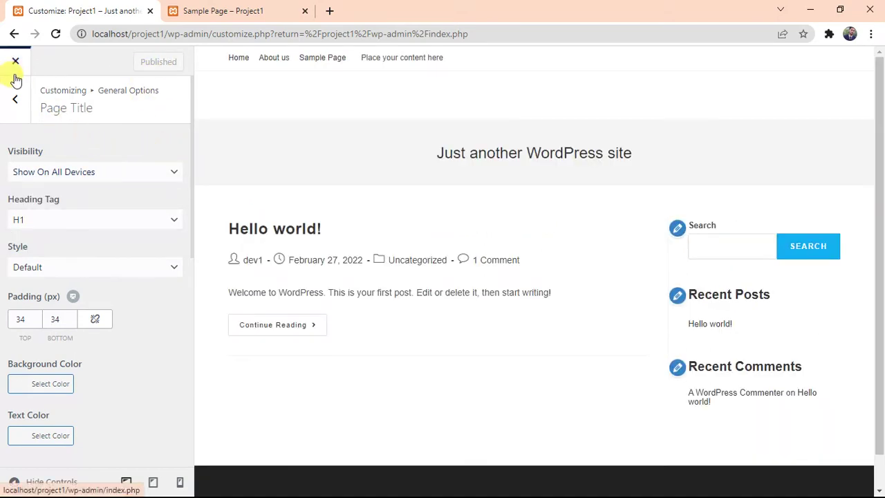
Step: Exit the Customizer back to the dashboard and go to Plugins > Add New
click(15, 102)
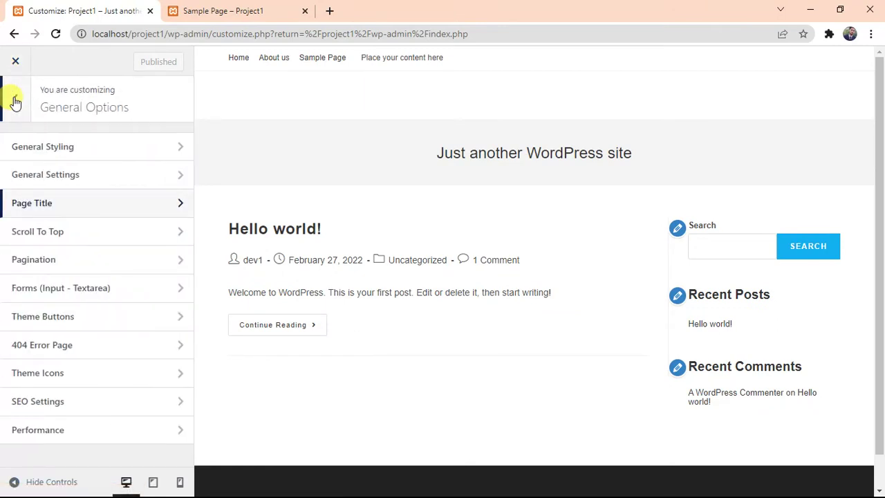
click(15, 102)
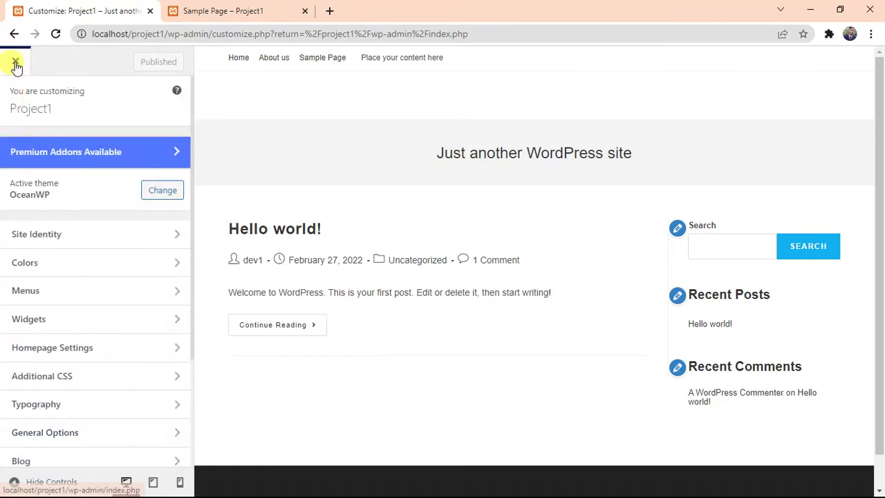
click(15, 63)
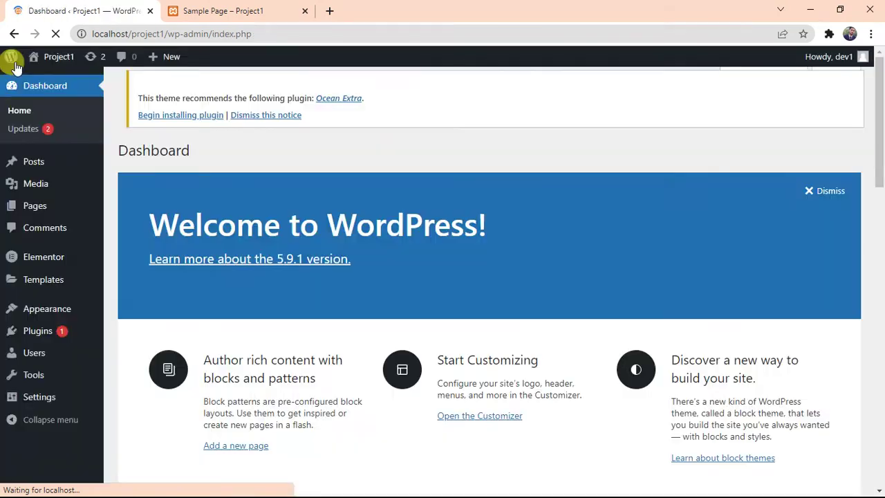
mouse_move(15, 64)
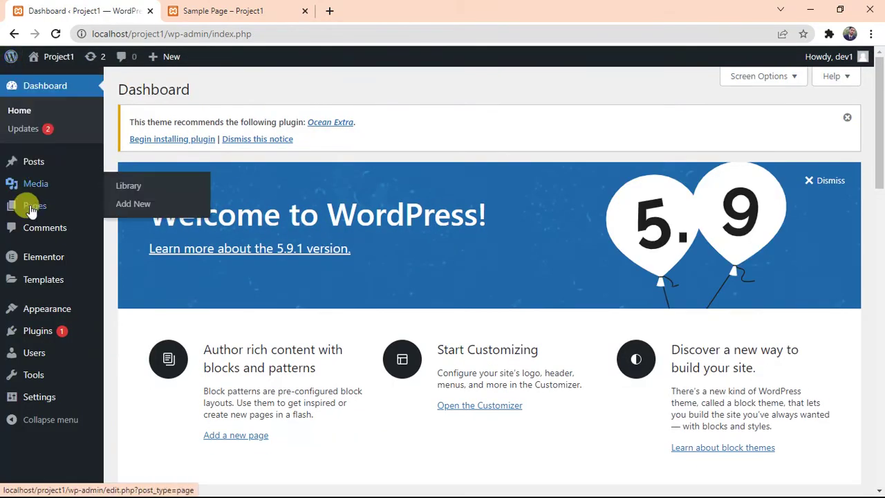
mouse_move(34, 333)
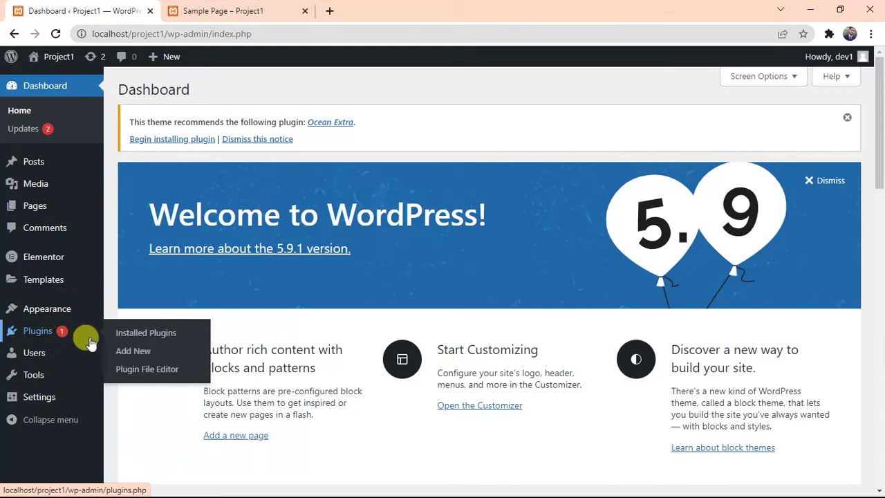
click(125, 353)
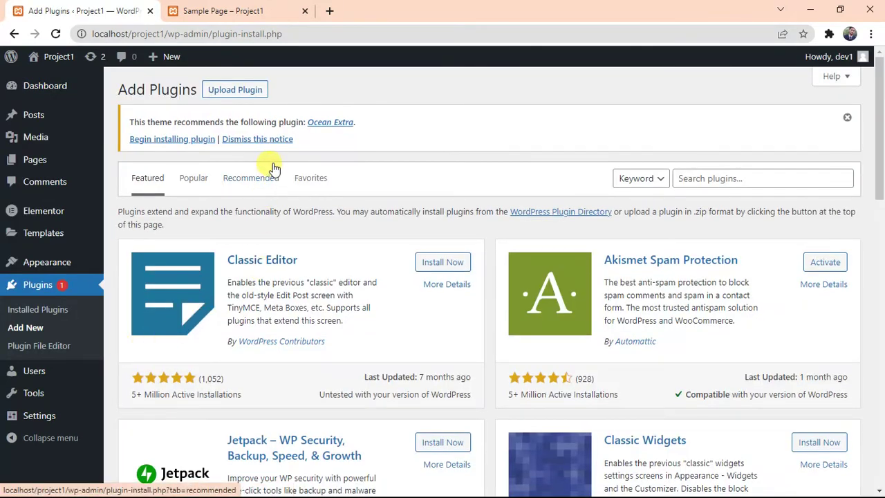
Step: Search plugins for 'title remover' and highlight Title Remover's 100,000+ Active Installations
click(722, 179)
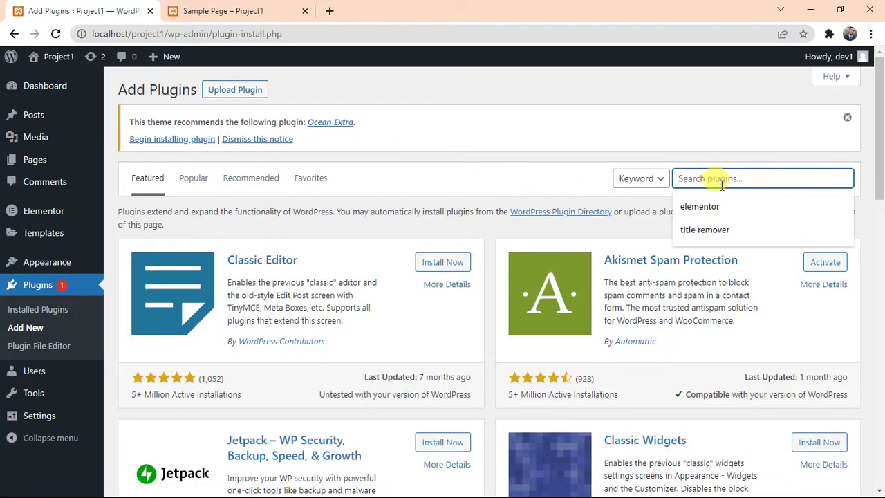
click(712, 229)
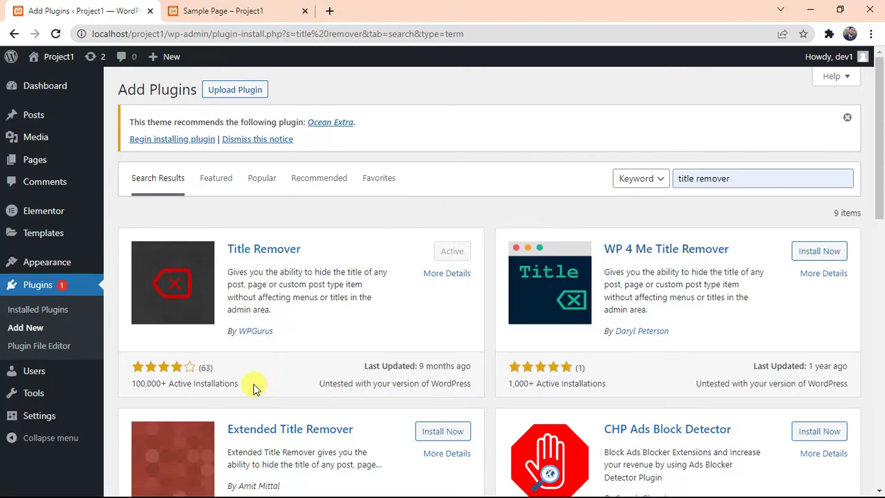
drag(249, 385, 200, 384)
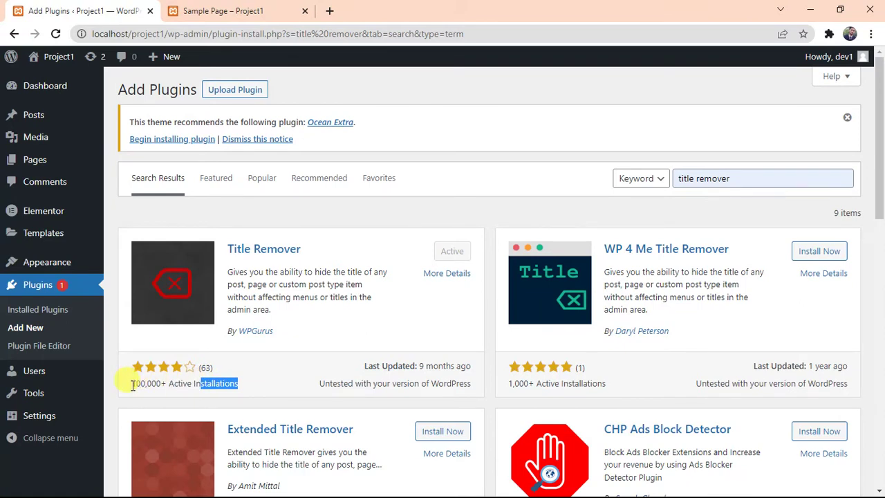
drag(132, 385, 248, 385)
click(214, 367)
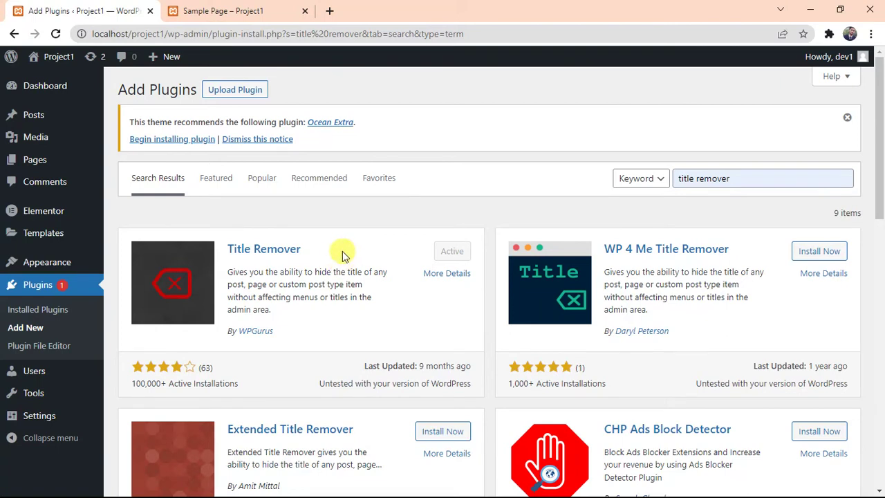
Step: Open About us from All Pages to see its Hide Title? checkbox, then reload the Sample Page
mouse_move(74, 196)
mouse_move(36, 166)
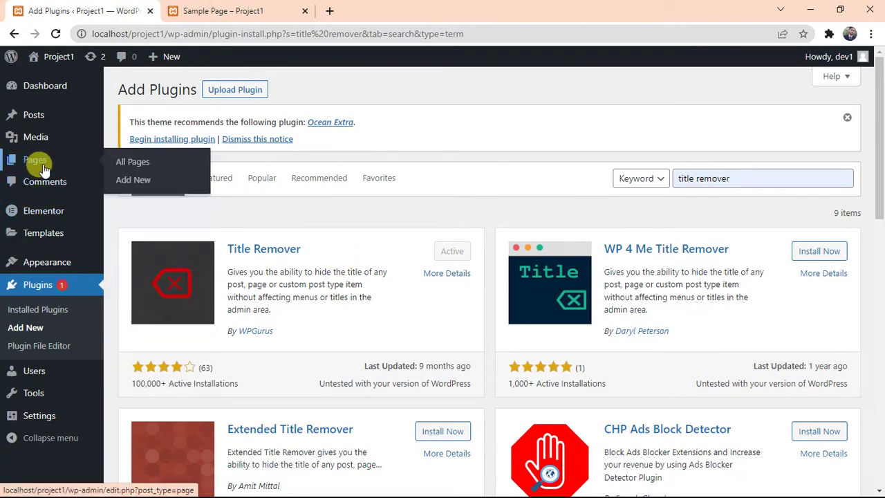
click(126, 164)
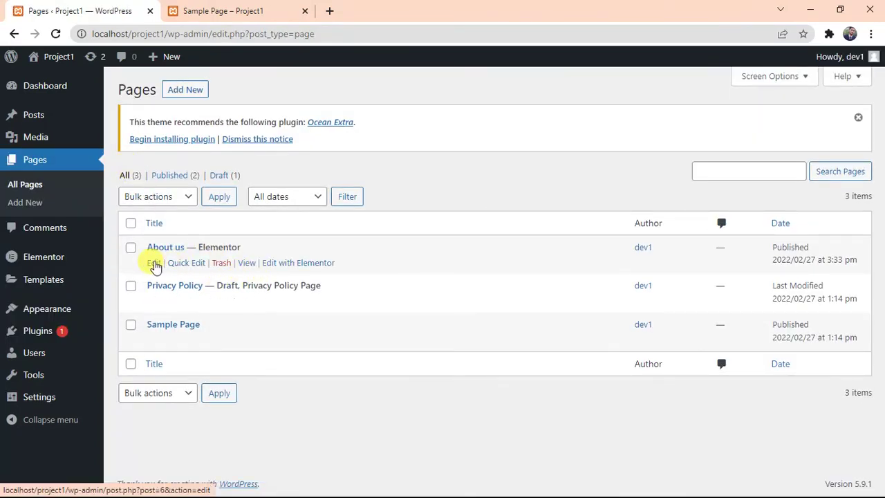
click(153, 264)
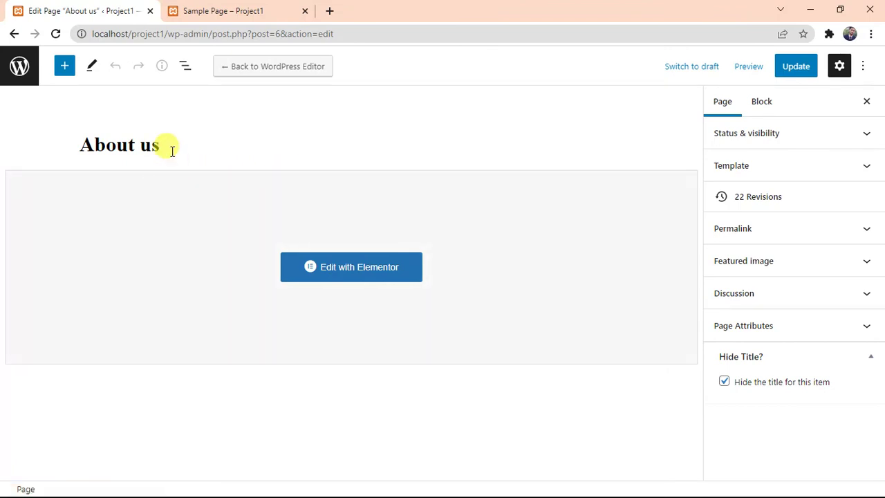
click(13, 35)
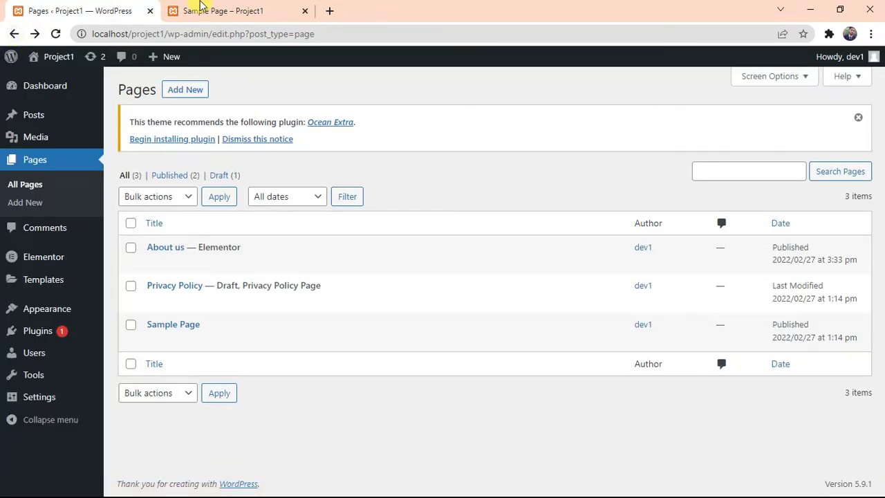
click(242, 10)
click(61, 34)
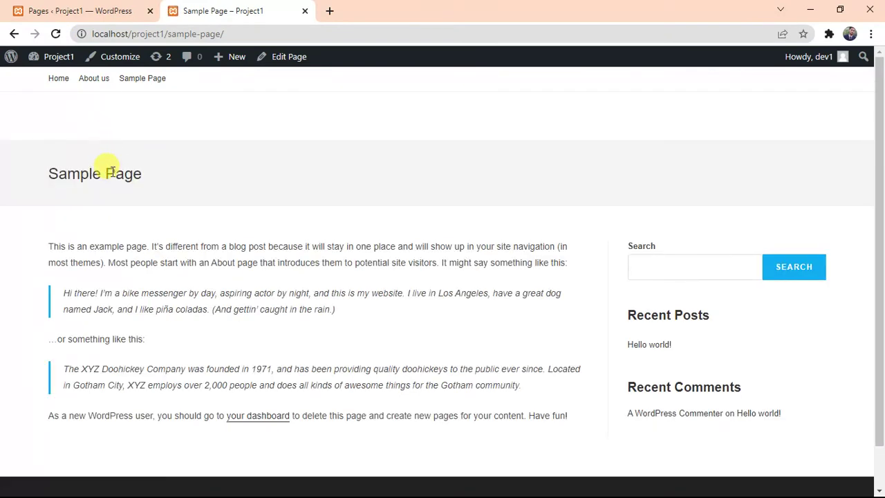
Step: Inspect the Sample Page title, change its display from block to none, and copy .page-header-title
right_click(112, 174)
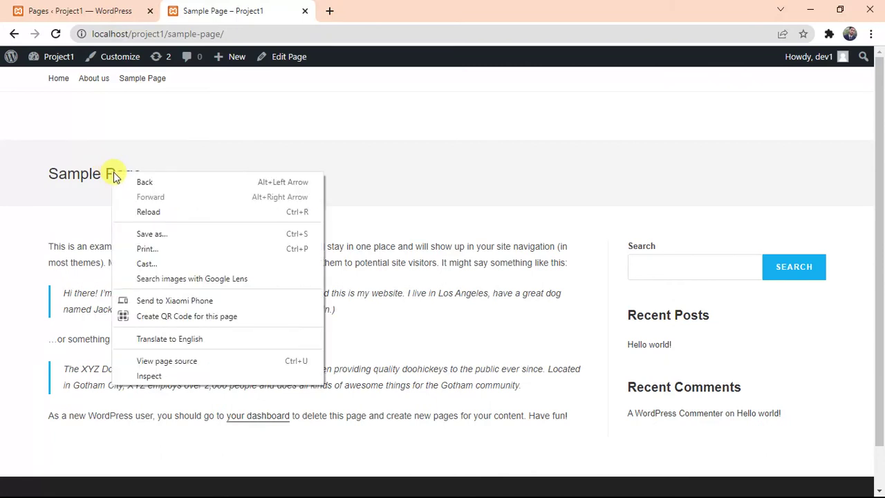
click(170, 375)
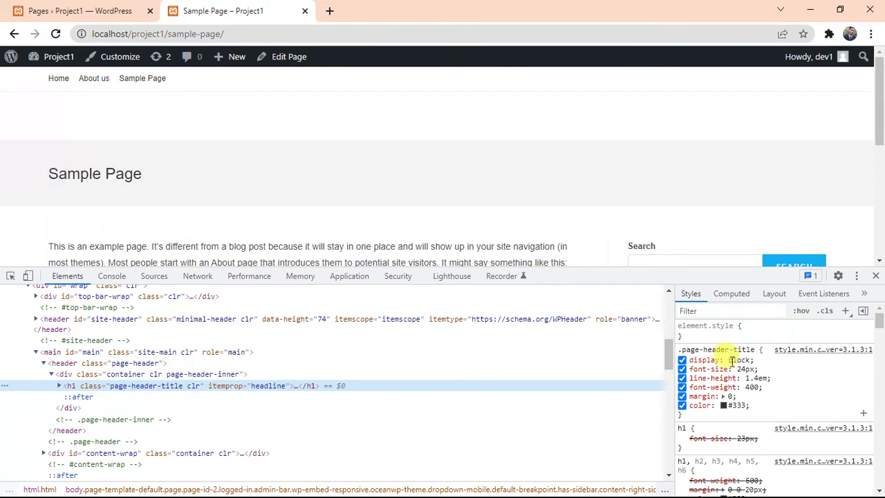
click(737, 360)
text(none)
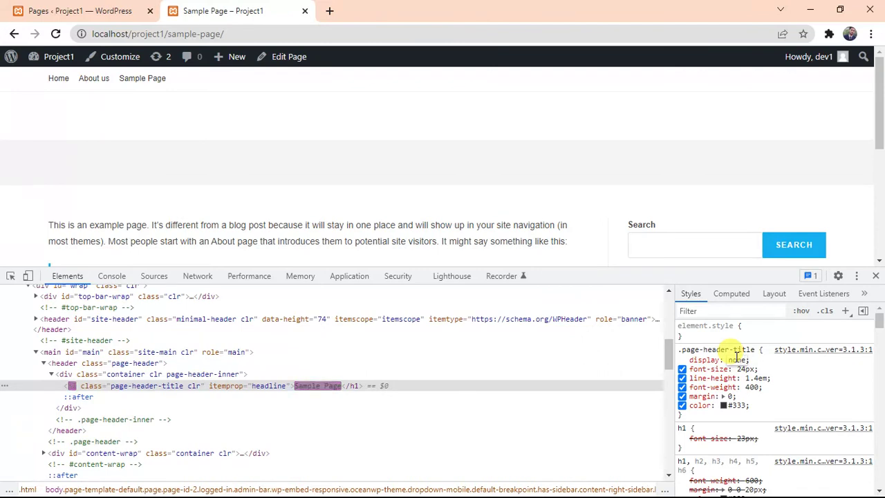
key(Tab)
click(801, 374)
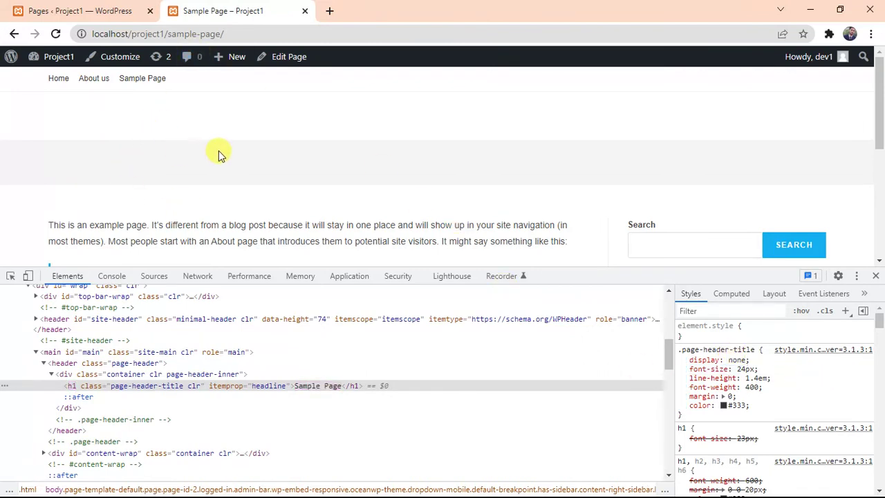
click(717, 351)
key(ctrl+c)
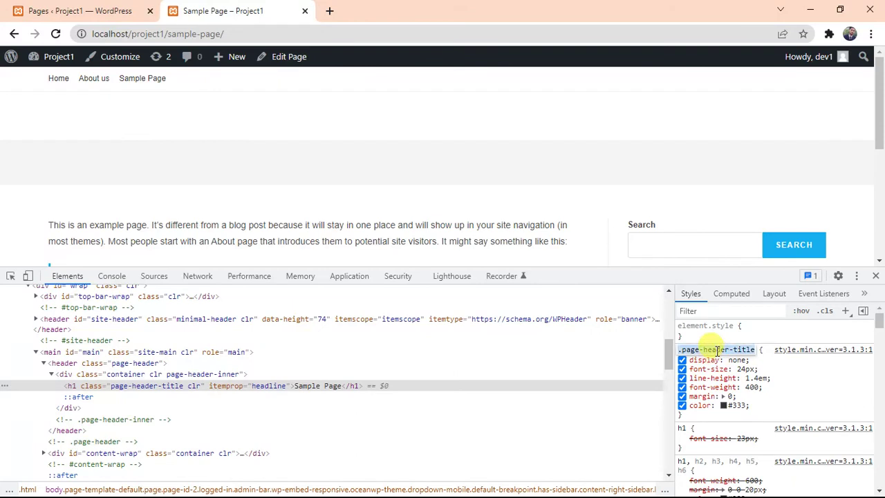
Step: Return to the admin Pages tab and open Appearance > Customize
click(41, 11)
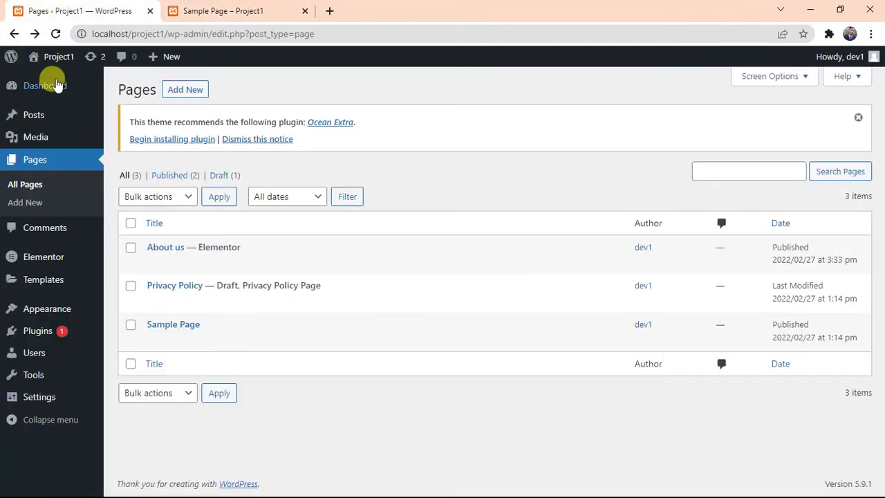
mouse_move(41, 308)
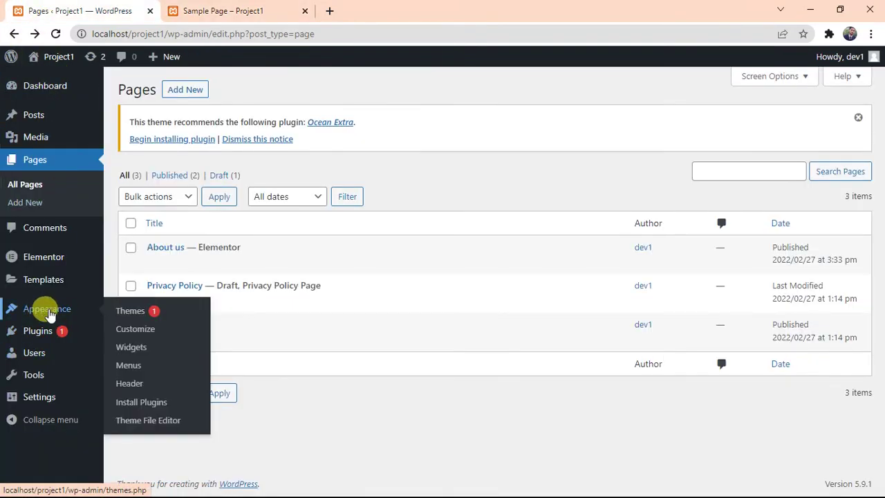
click(132, 331)
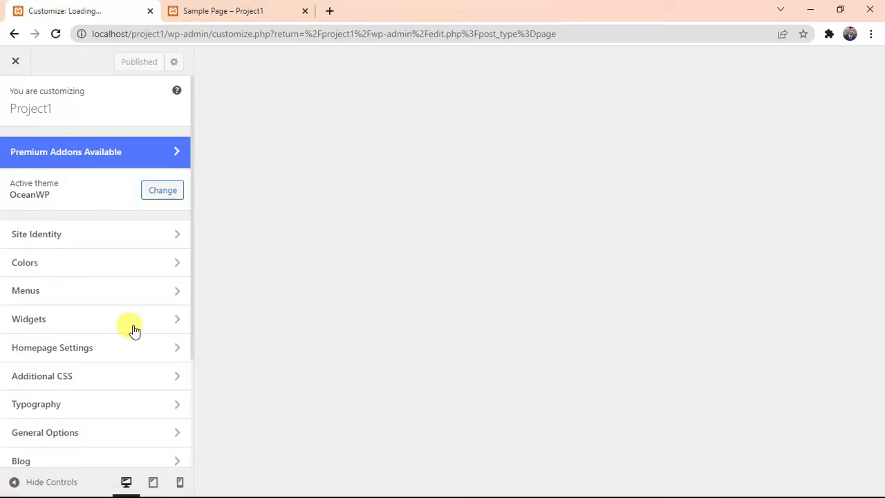
Step: Add the Additional CSS rule .page-header-title{display:none;} and publish it
click(82, 380)
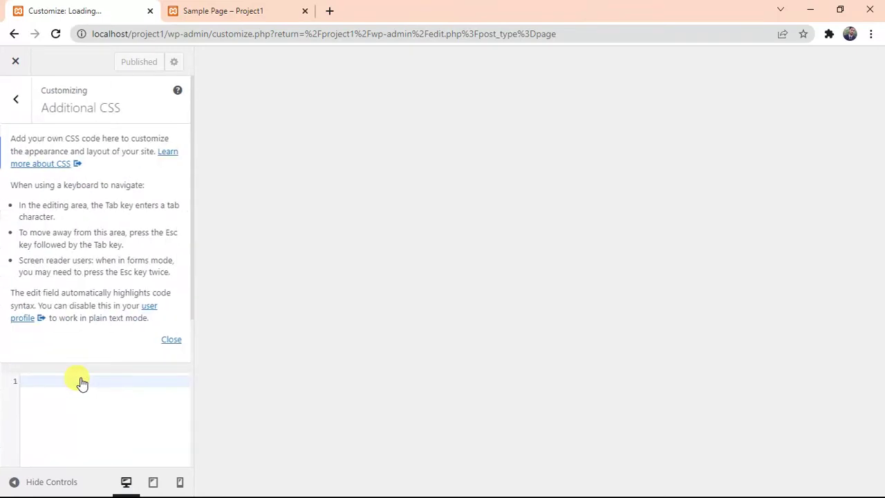
scroll(76, 332, down, 3)
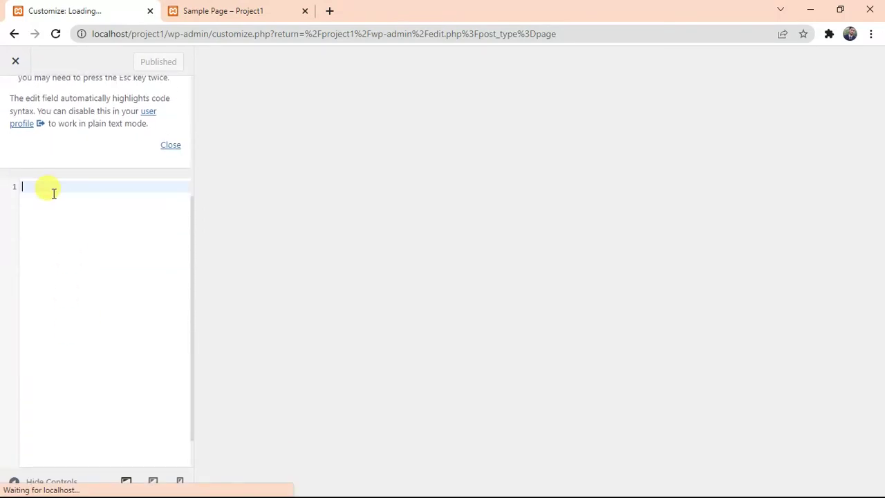
key(ctrl+v)
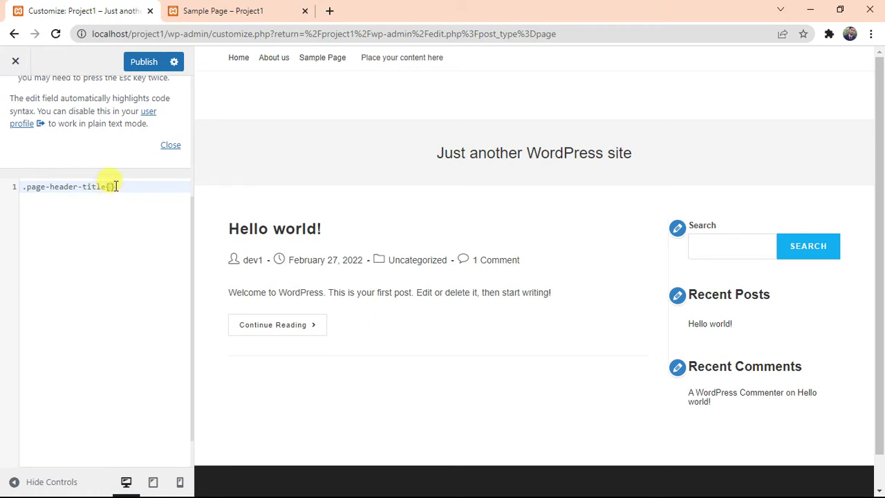
text(dis)
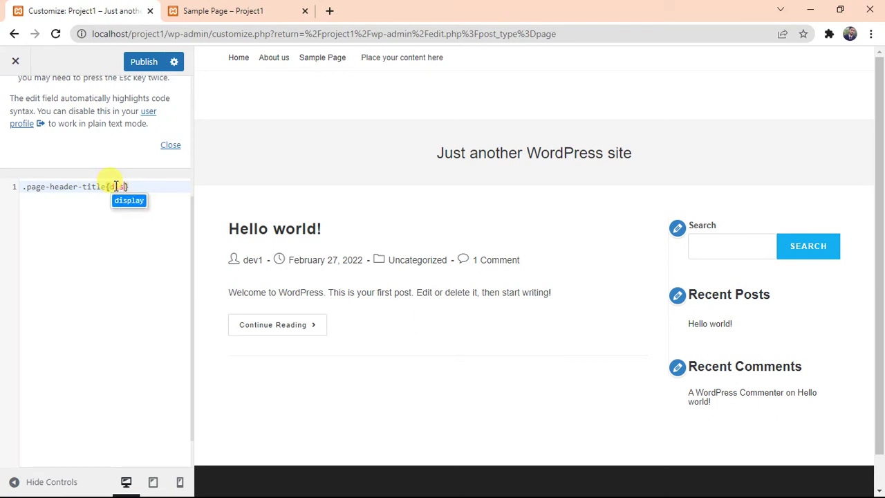
key(Return)
text(none)
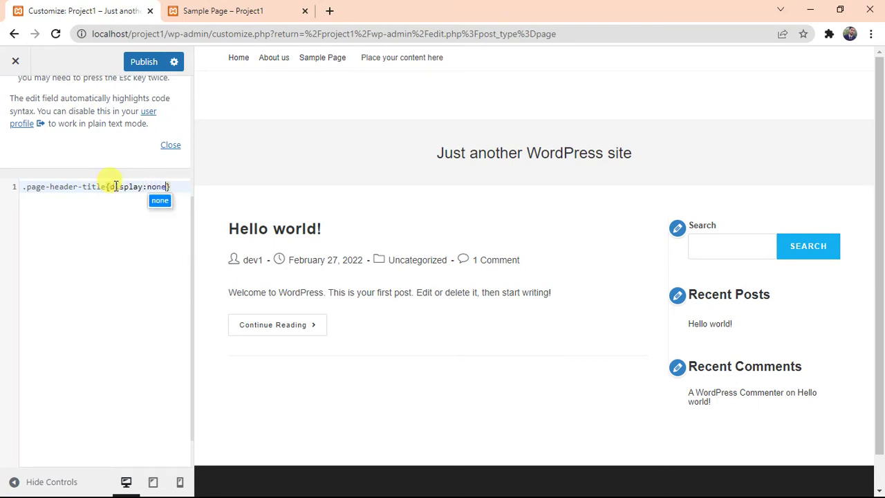
text(;)
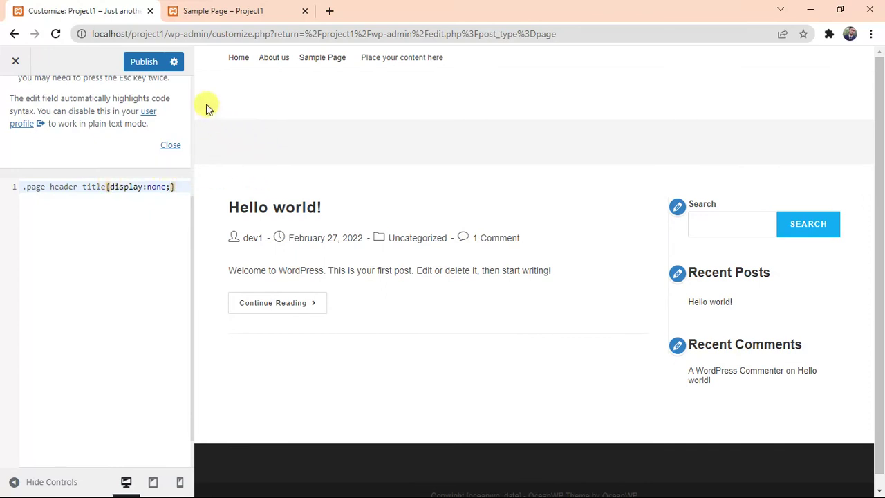
click(143, 63)
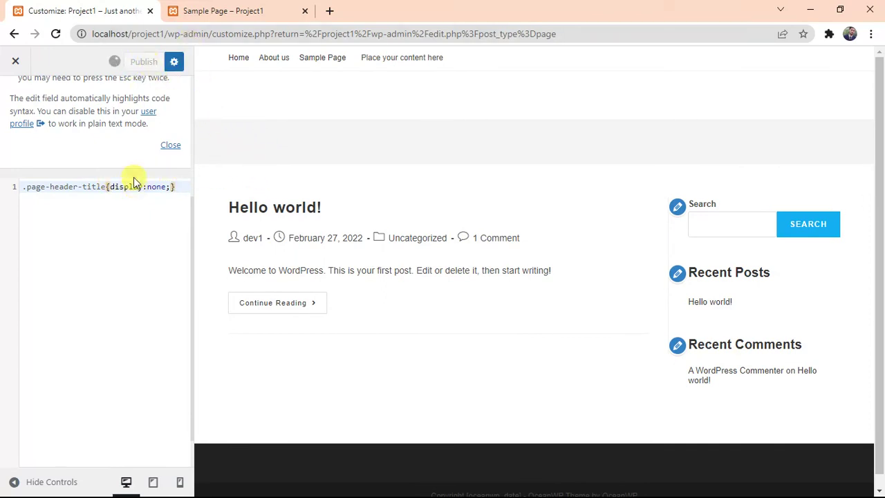
Step: Reload the Sample Page and confirm the .page-header-title display:none rule hides its title
click(187, 9)
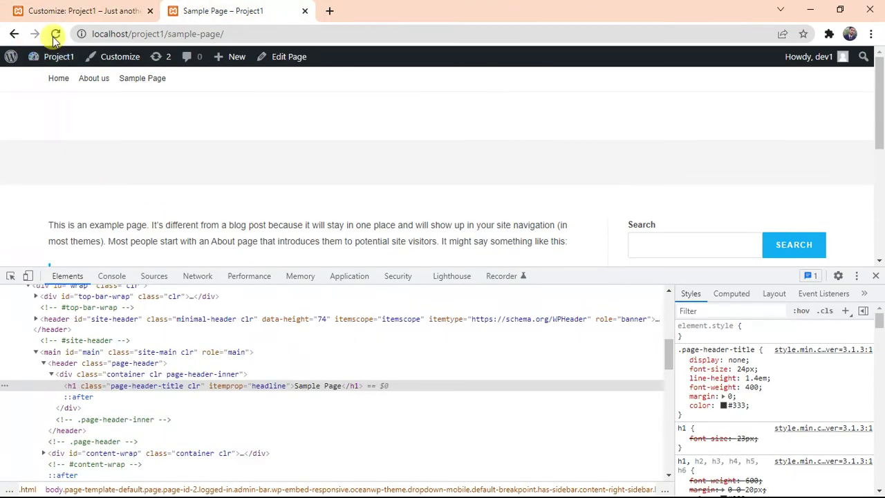
click(55, 33)
mouse_move(63, 55)
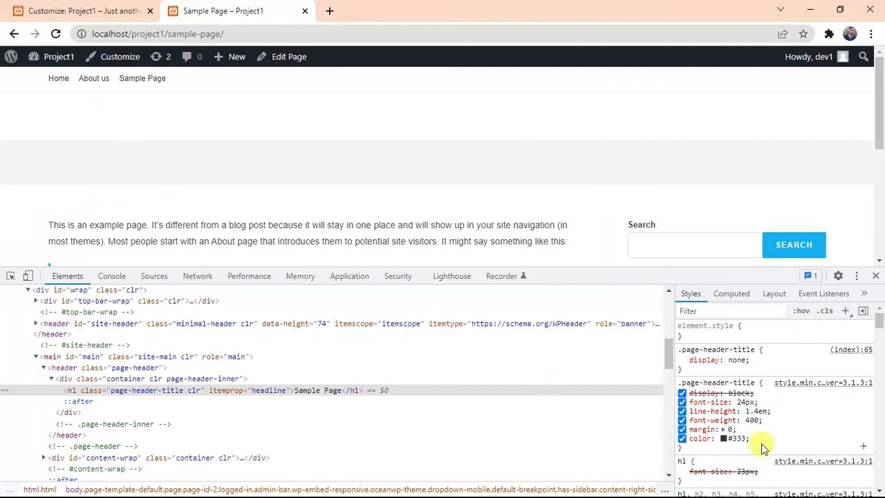
drag(686, 369, 672, 346)
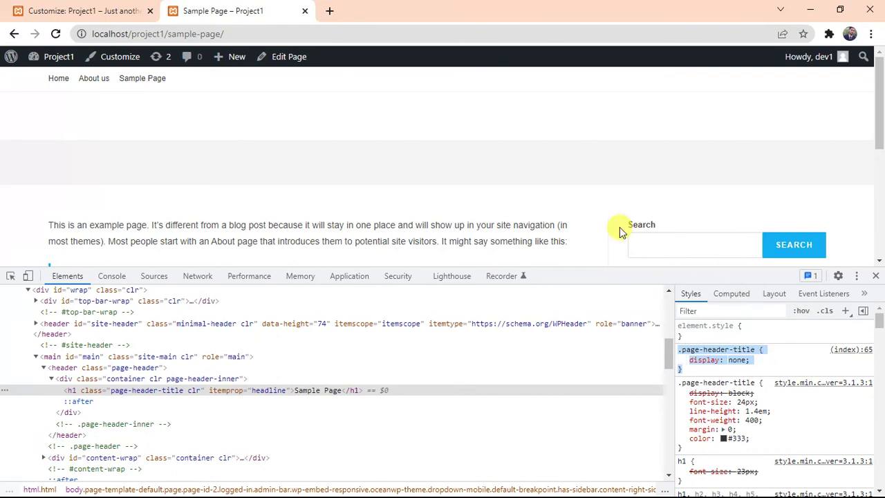
click(119, 5)
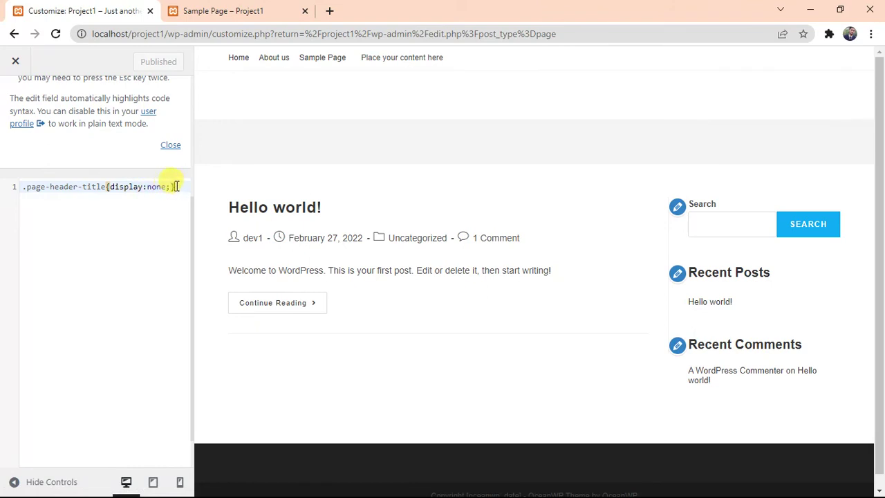
Step: Delete the .page-header-title rule from Additional CSS, publish, and close the Customizer
drag(176, 187, 24, 186)
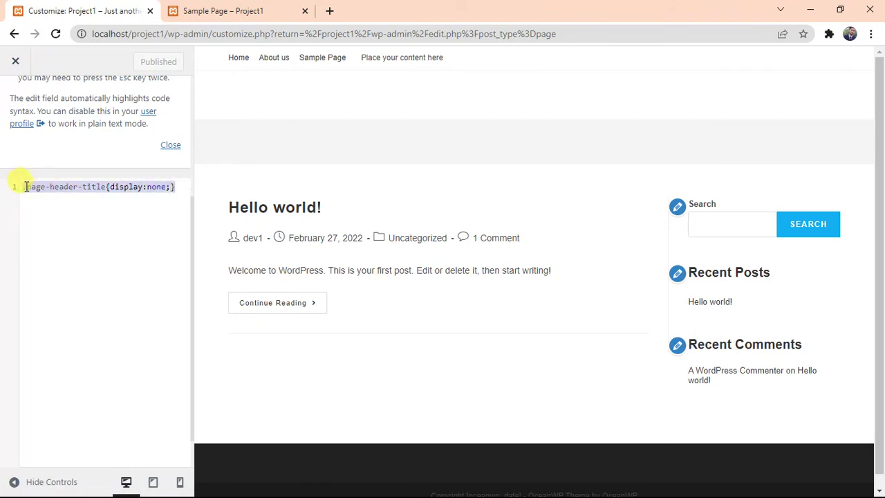
key(BackSpace)
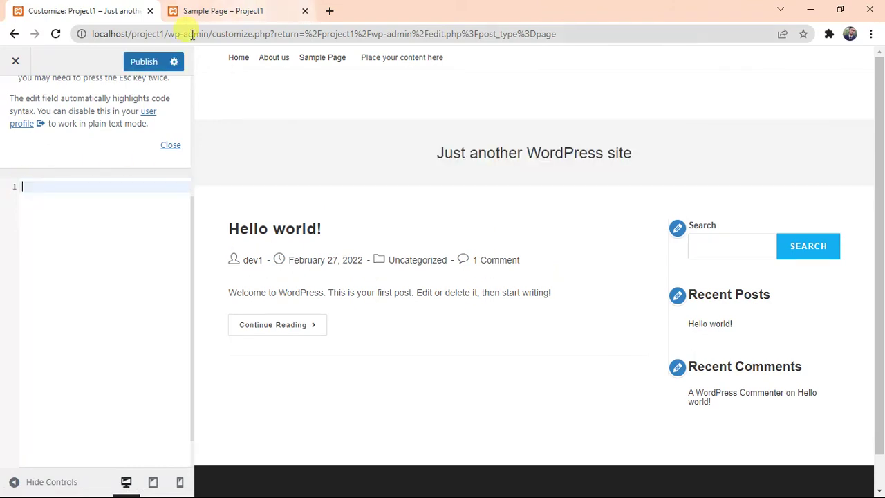
click(156, 69)
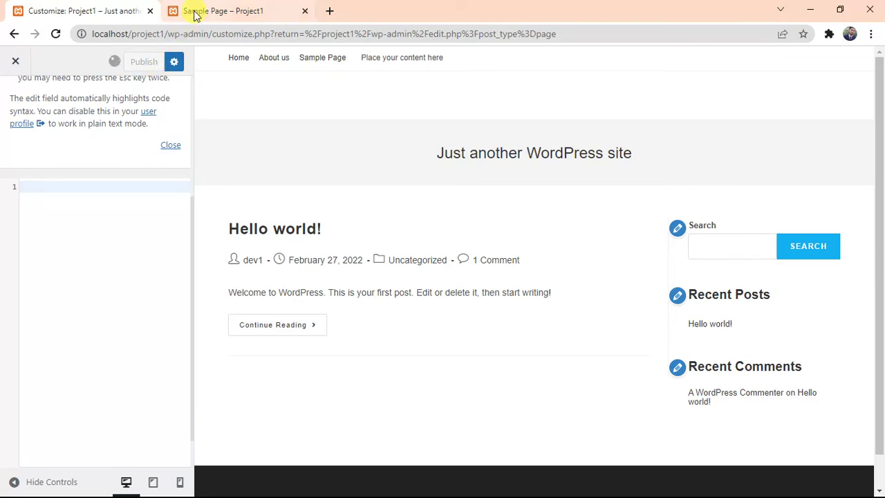
click(17, 62)
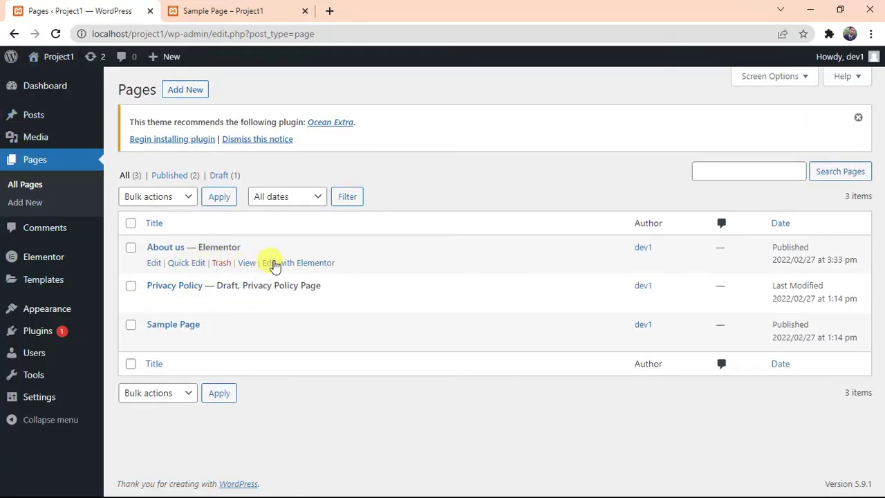
Step: Open the About us page's 'Edit with Elementor' link in a new tab
right_click(282, 268)
click(306, 273)
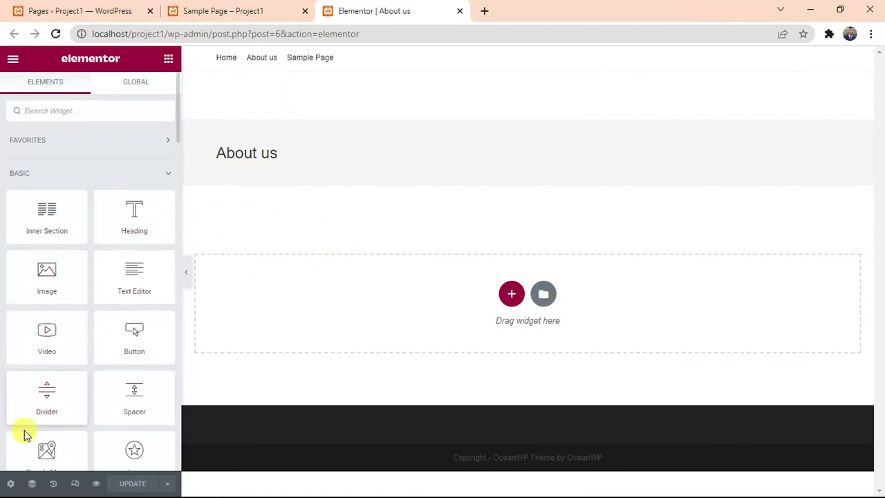
Step: Switch Hide Title to YES in About us page settings, update, and exit to the dashboard
click(12, 486)
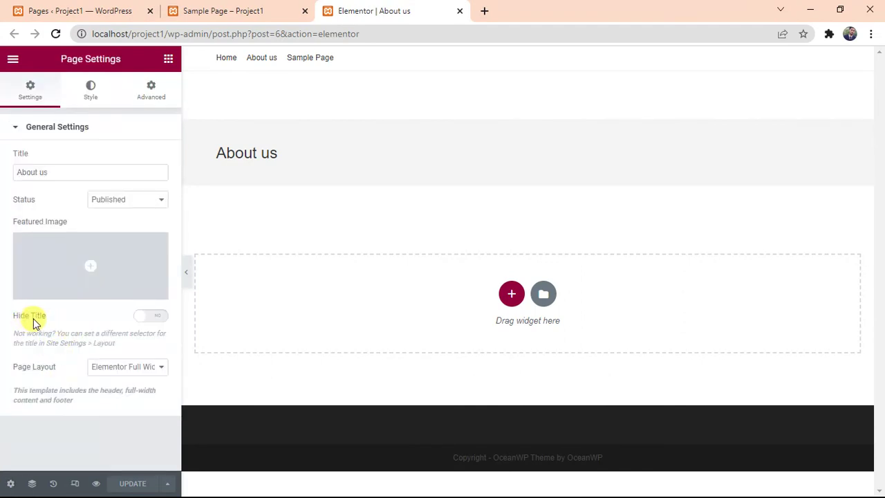
click(142, 324)
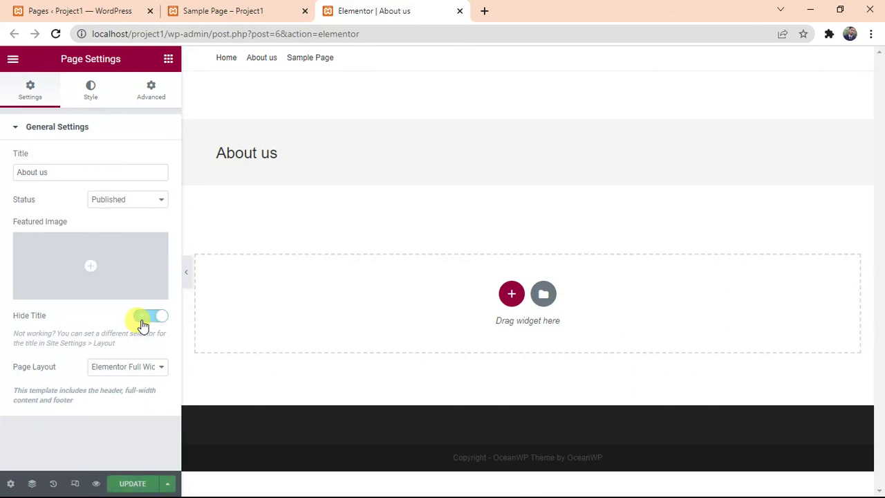
click(130, 484)
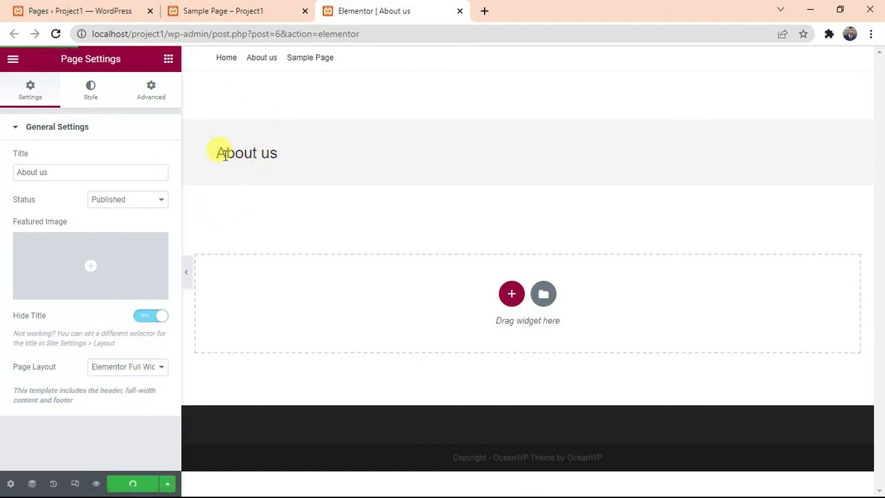
click(12, 58)
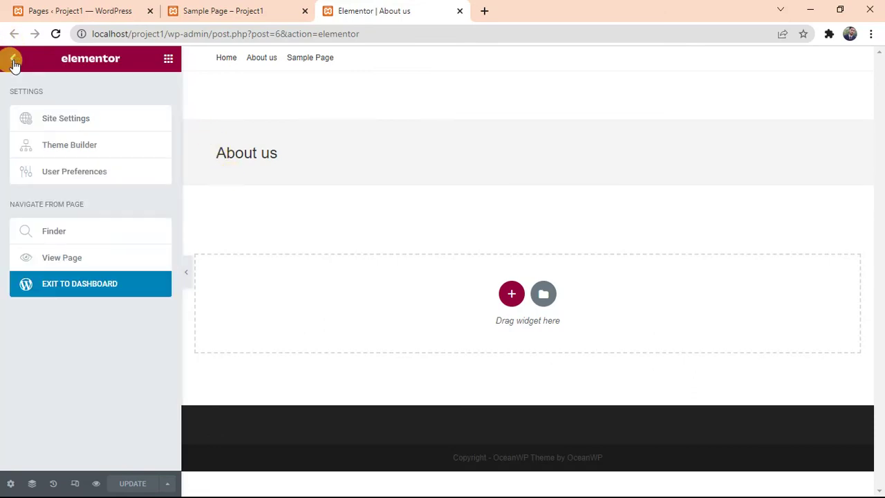
click(67, 288)
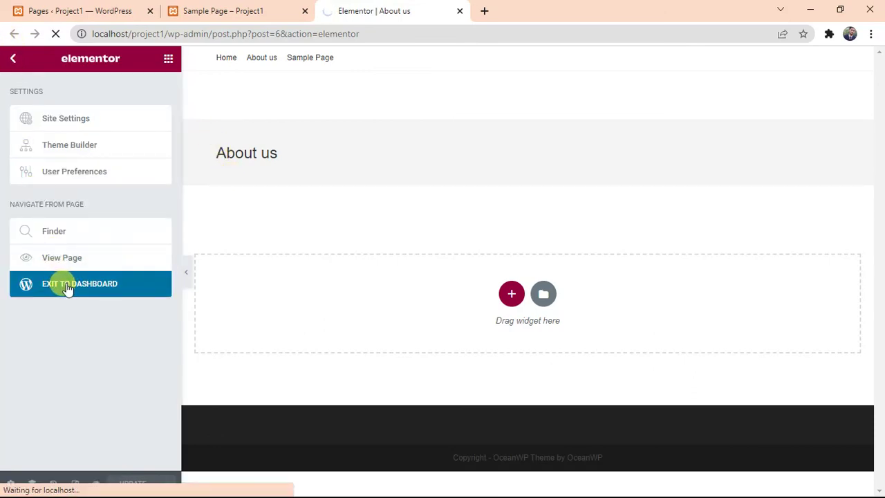